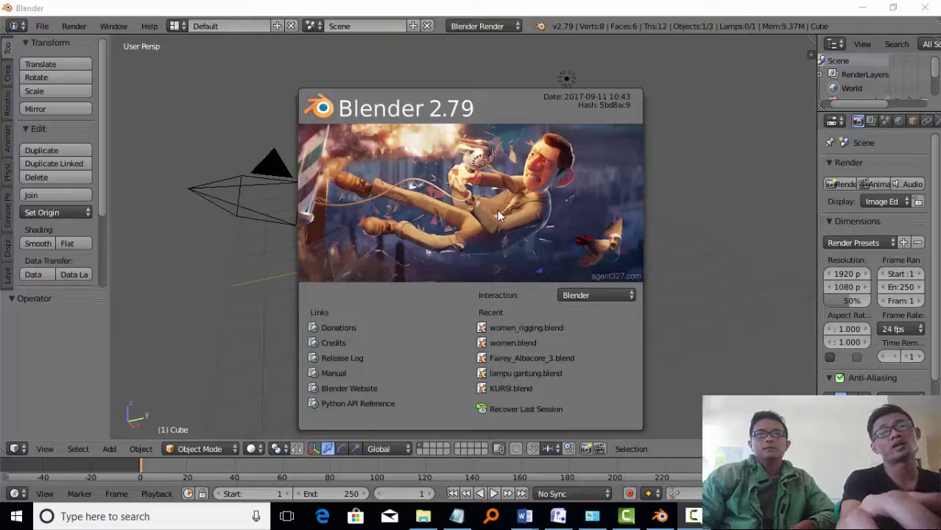
Step: Dismiss the splash screen, select the camera, cube and lamp in turn, then open the File menu
{"action": "left_click", "coordinate": [727, 231]}
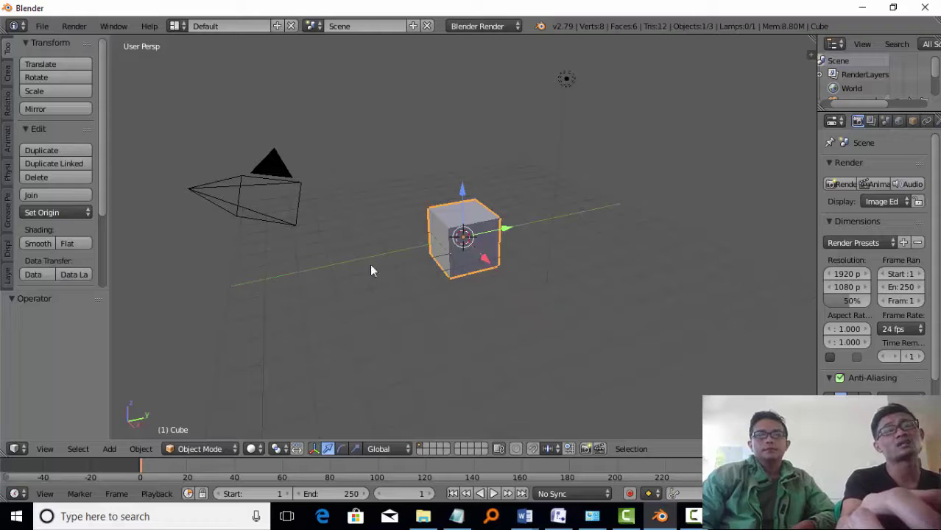
{"action": "right_click", "coordinate": [260, 209]}
{"action": "right_click", "coordinate": [444, 236]}
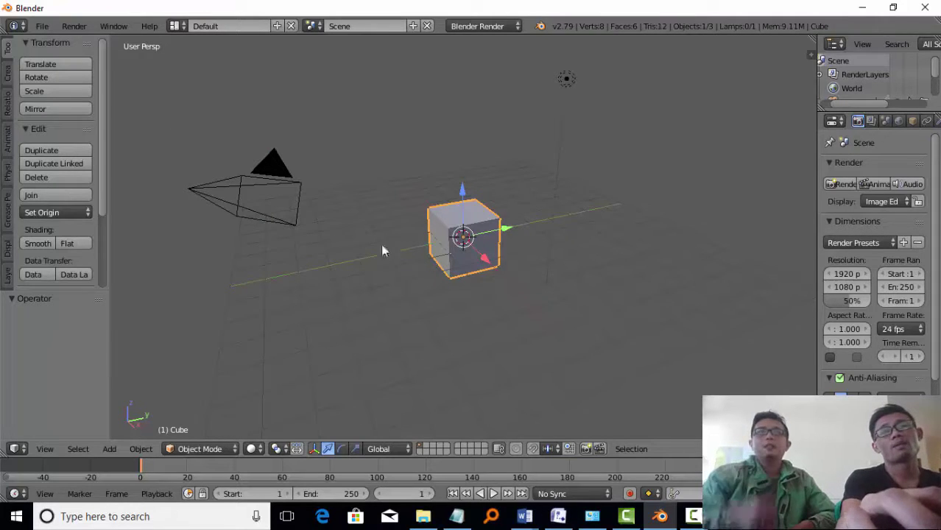
{"action": "right_click", "coordinate": [562, 86]}
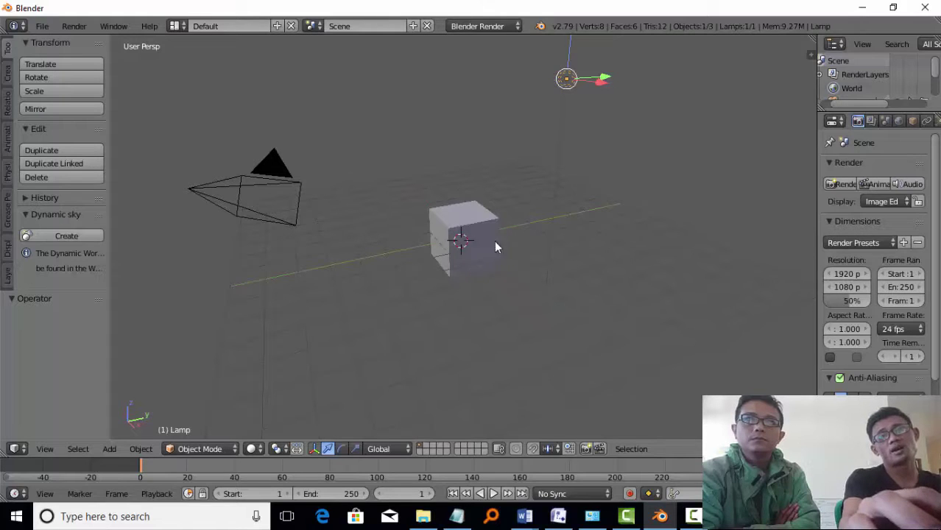
{"action": "right_click", "coordinate": [448, 257]}
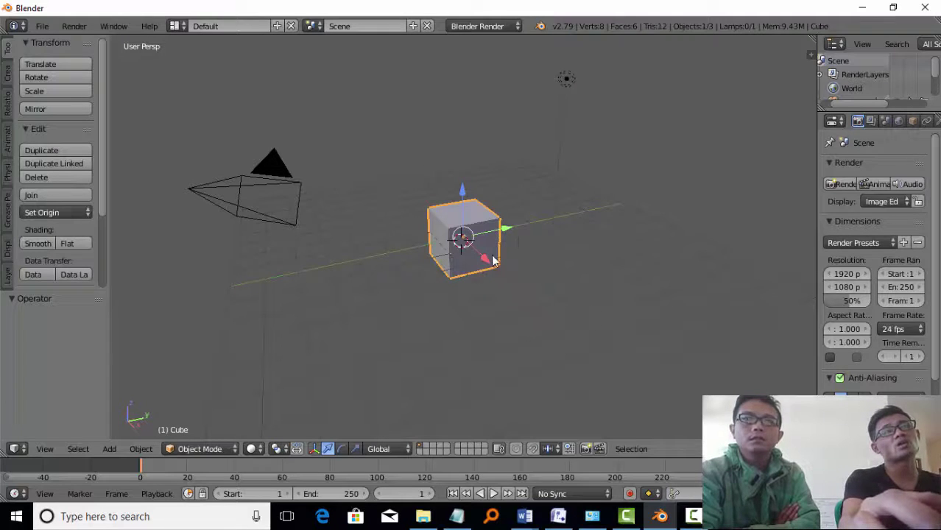
{"action": "left_click", "coordinate": [42, 26]}
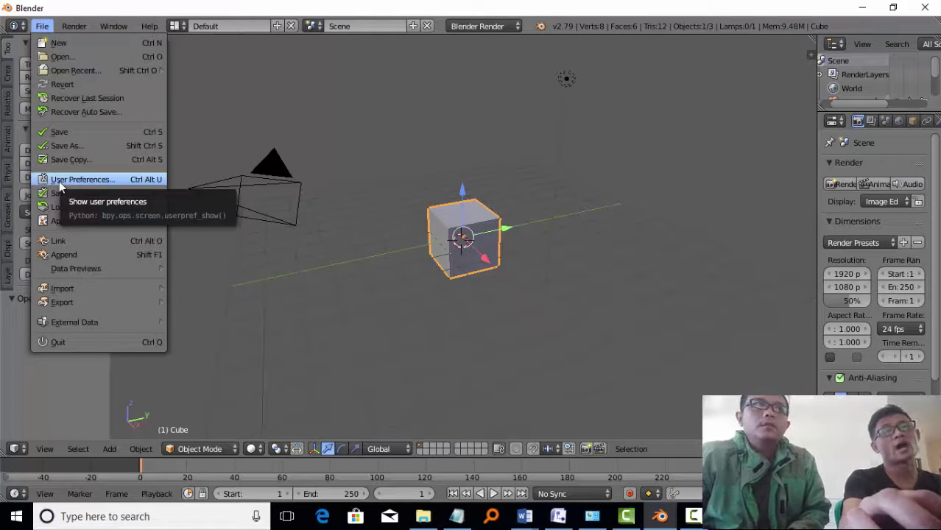
Step: Browse the Interface, Editing, Input and Add-ons tabs of User Preferences, then close the window
{"action": "left_click", "coordinate": [140, 181]}
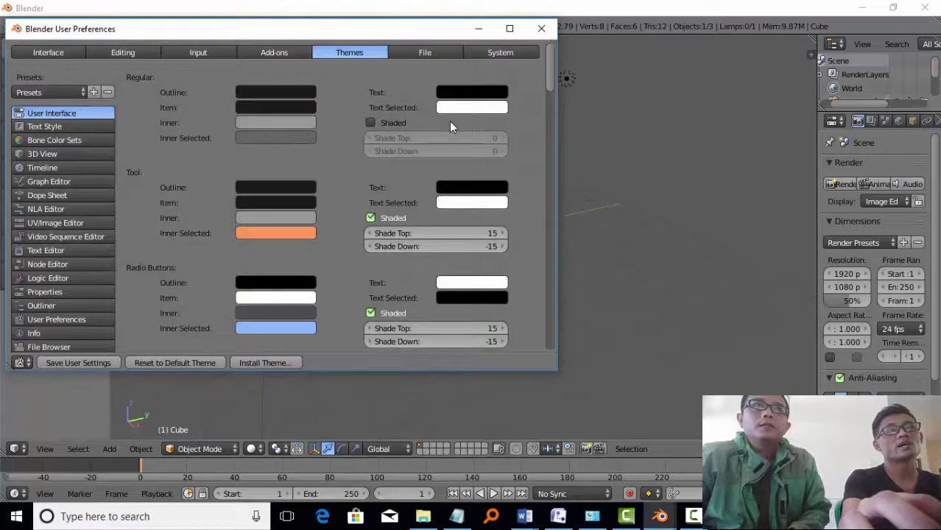
{"action": "left_click", "coordinate": [70, 53]}
{"action": "left_click", "coordinate": [147, 53]}
{"action": "left_click", "coordinate": [188, 55]}
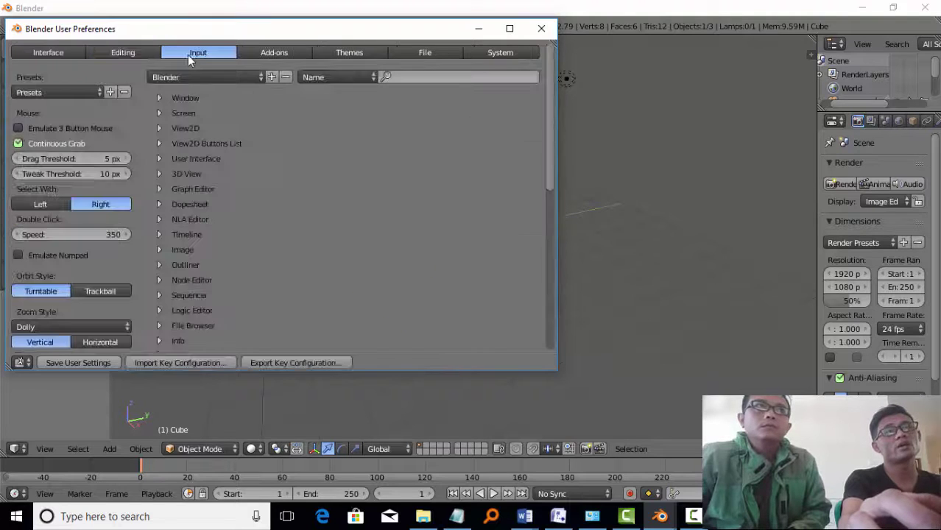
{"action": "left_click", "coordinate": [254, 53]}
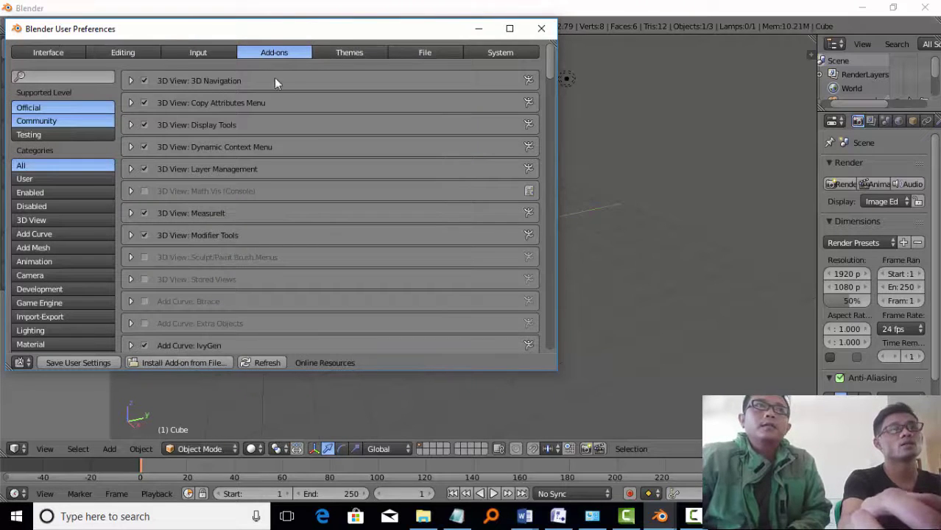
{"action": "left_click", "coordinate": [210, 53]}
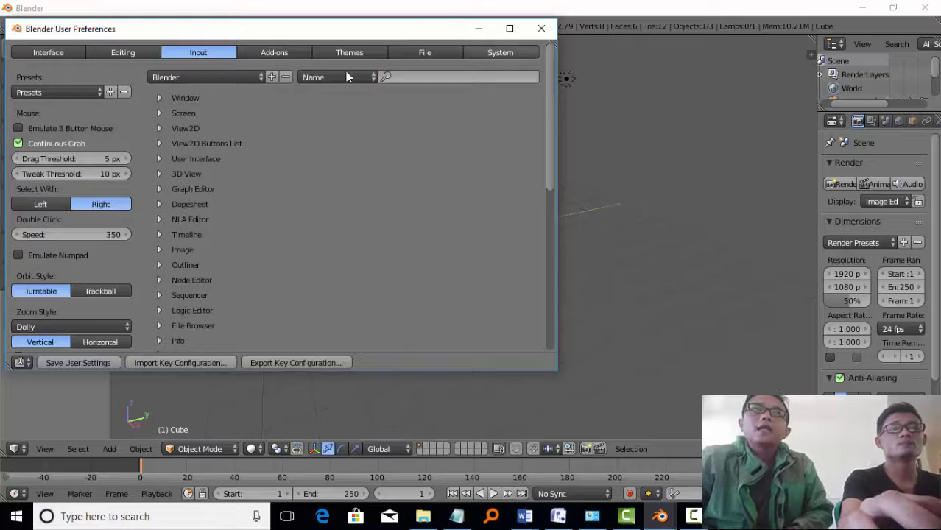
{"action": "left_click", "coordinate": [541, 32]}
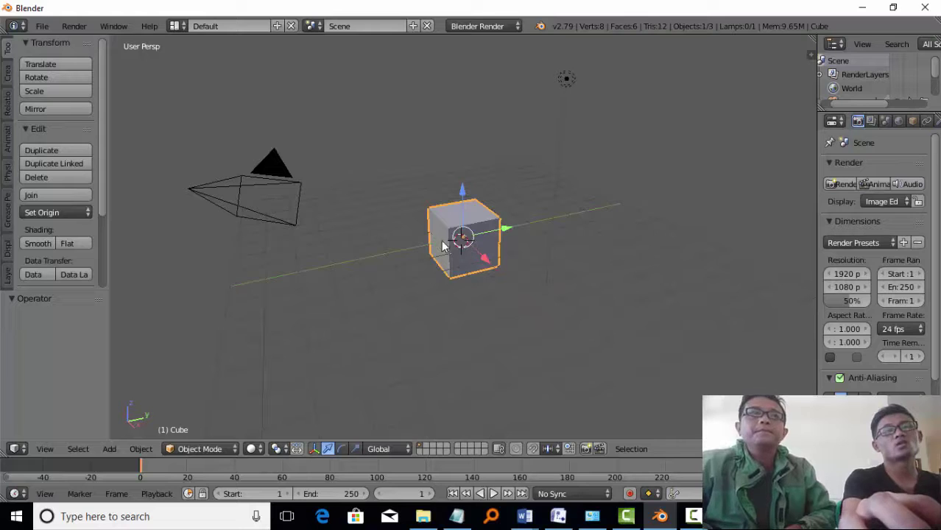
Step: Set the 3D cursor just below the cube and bring up the Shift+A Add menu
{"action": "left_click", "coordinate": [609, 160]}
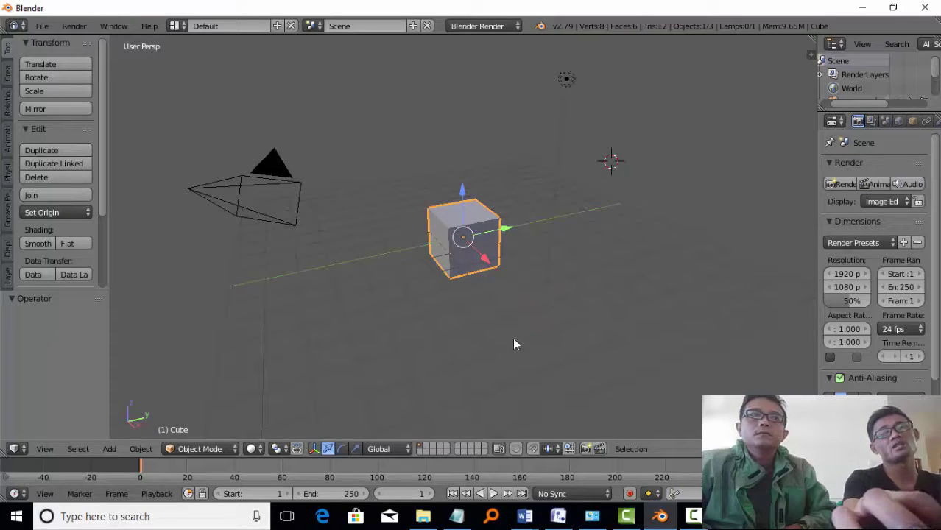
{"action": "left_click", "coordinate": [513, 338]}
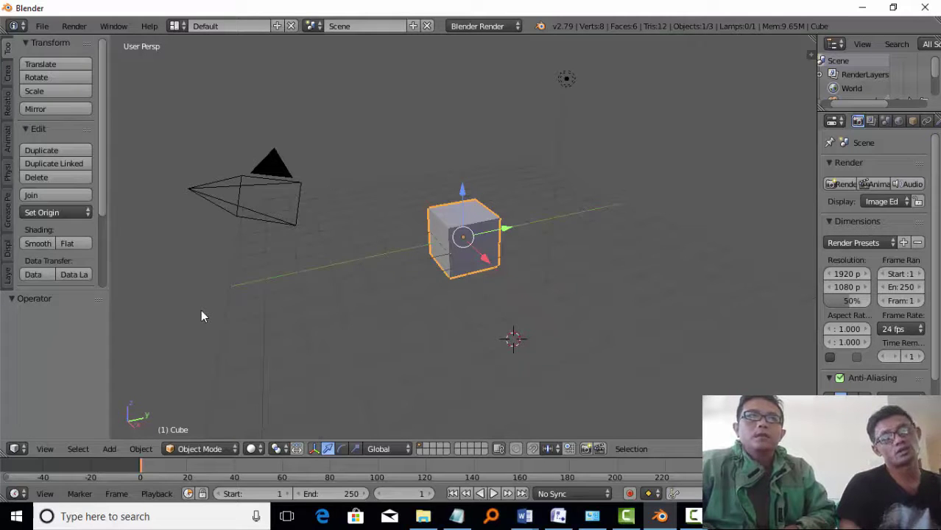
{"action": "key", "text": "shift+a"}
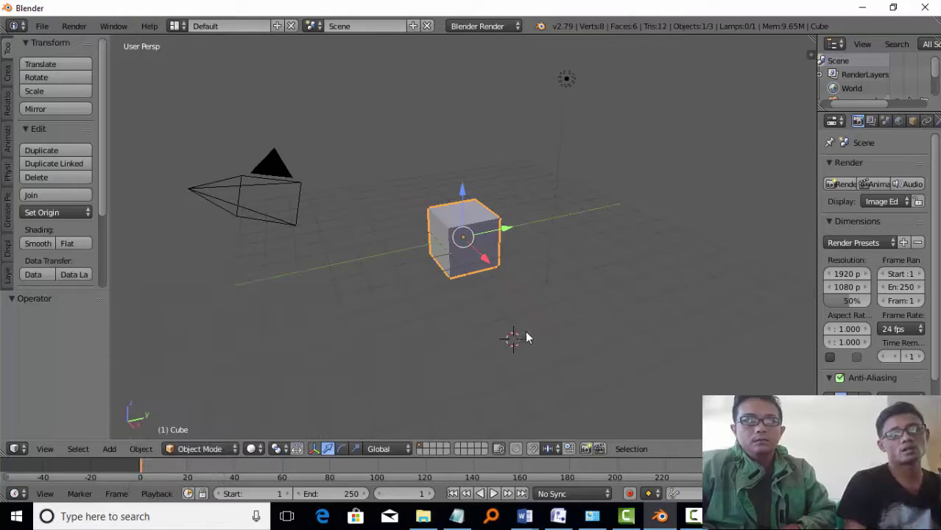
{"action": "key", "text": "shift+a"}
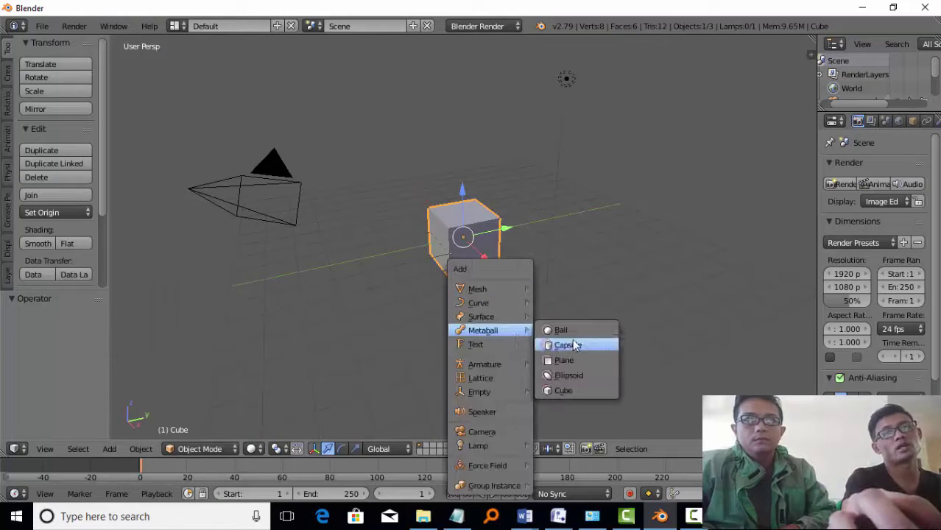
{"action": "mouse_move", "coordinate": [477, 289]}
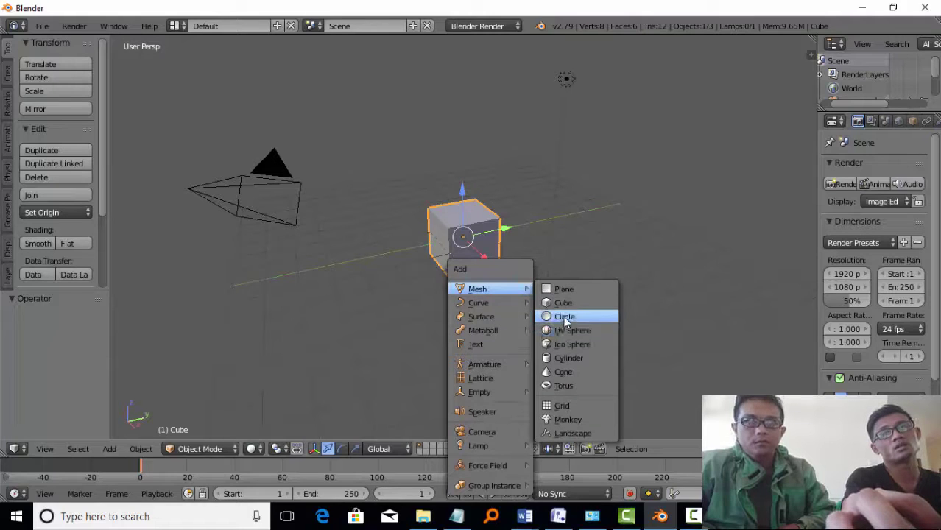
Step: Add a mesh cylinder at the 3D cursor, then delete it with X
{"action": "left_click", "coordinate": [567, 357]}
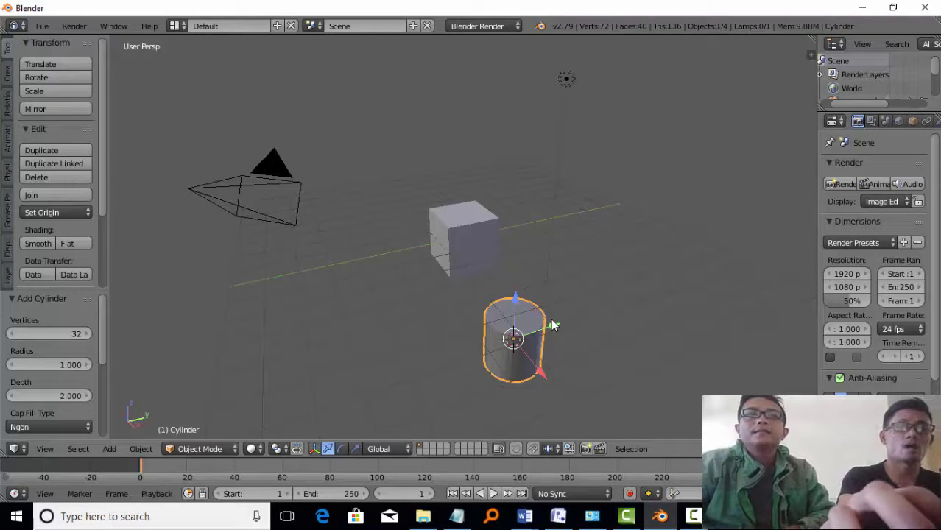
{"action": "key", "text": "x"}
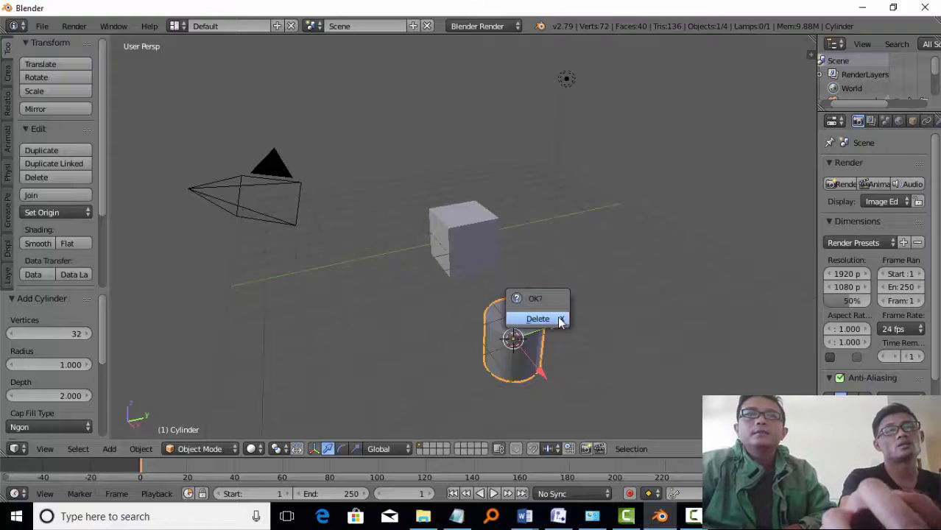
{"action": "left_click", "coordinate": [558, 318]}
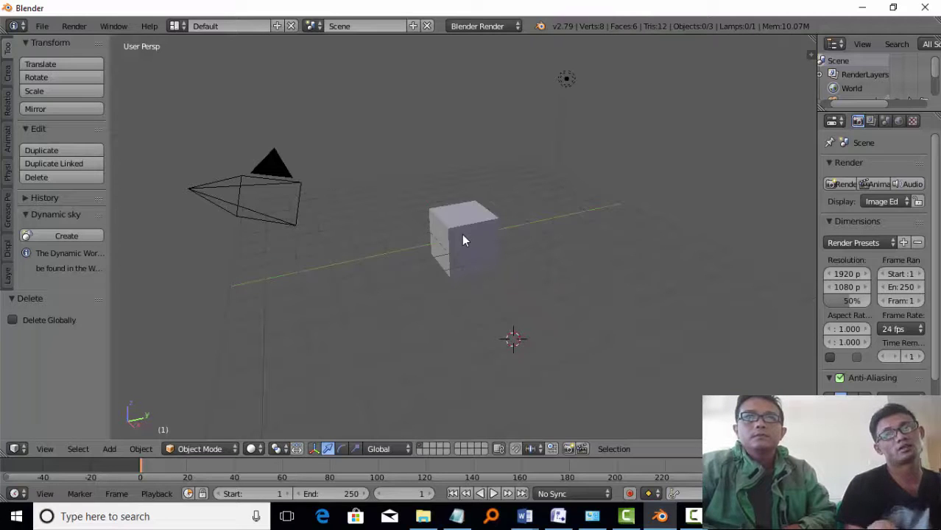
Step: Recentre the cursor and view with Shift+C, select the cube and drag it along X
{"action": "key", "text": "shift+c"}
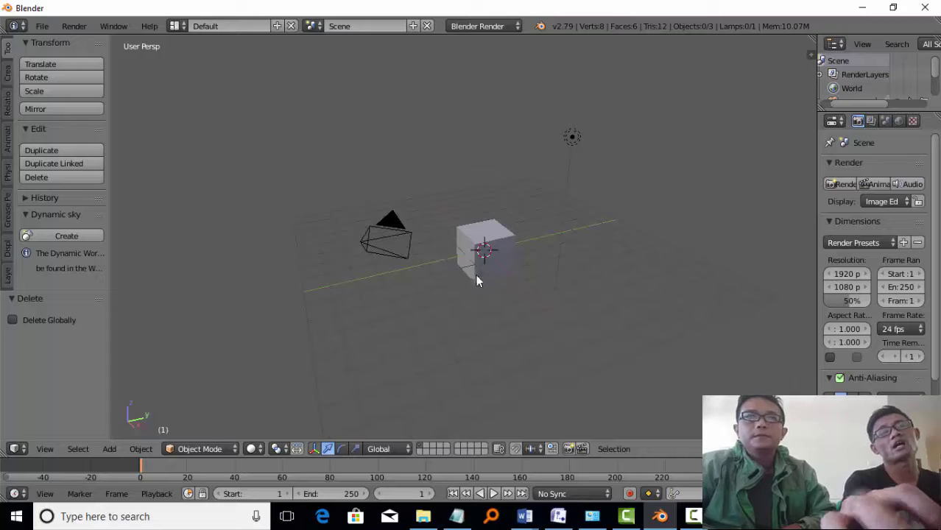
{"action": "right_click", "coordinate": [472, 261]}
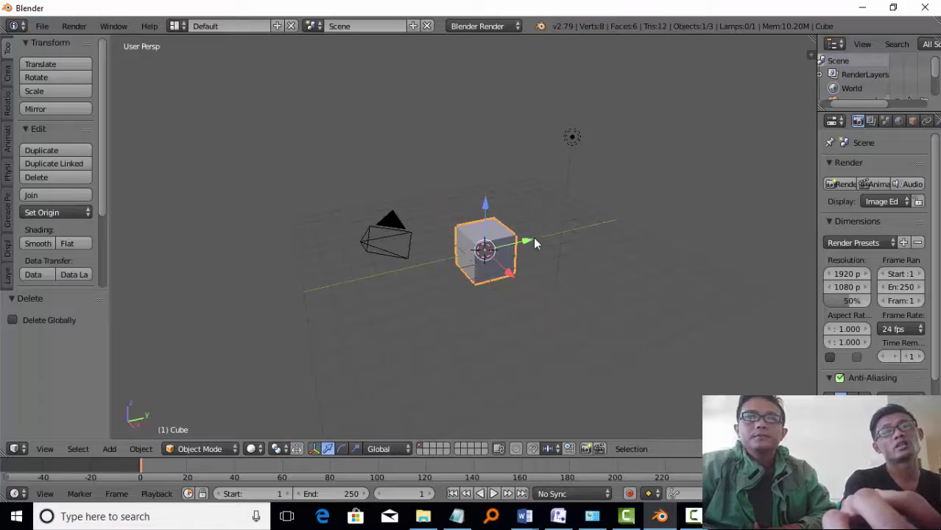
{"action": "mouse_move", "coordinate": [533, 244]}
{"action": "left_mouse_down"}
{"action": "mouse_move", "coordinate": [657, 212]}
{"action": "mouse_move", "coordinate": [378, 300]}
{"action": "mouse_move", "coordinate": [393, 309]}
{"action": "mouse_move", "coordinate": [596, 266]}
{"action": "mouse_move", "coordinate": [490, 208]}
{"action": "mouse_move", "coordinate": [534, 256]}
{"action": "mouse_move", "coordinate": [503, 258]}
{"action": "mouse_move", "coordinate": [532, 237]}
{"action": "mouse_move", "coordinate": [514, 249]}
{"action": "left_mouse_up"}
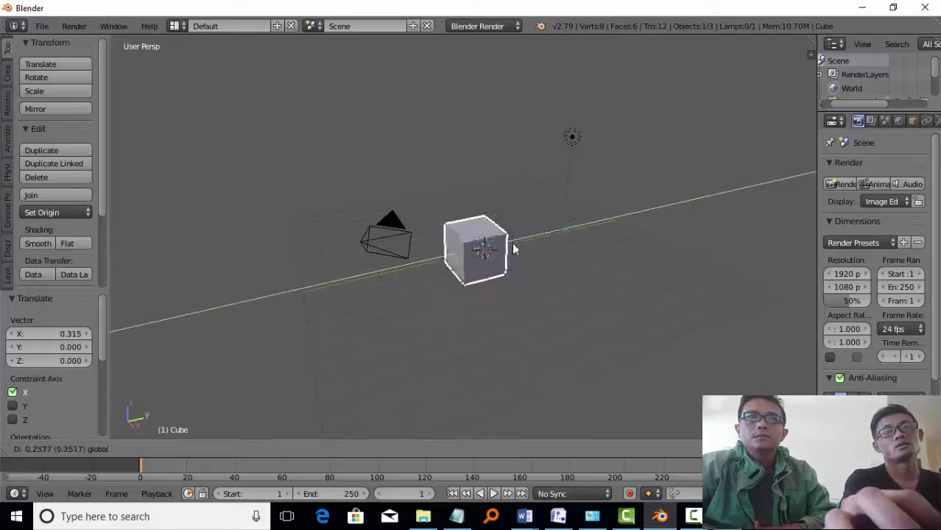
Step: Dismiss the Windows update prompt and right-click to cancel the cube's pending move
{"action": "left_click", "coordinate": [480, 292]}
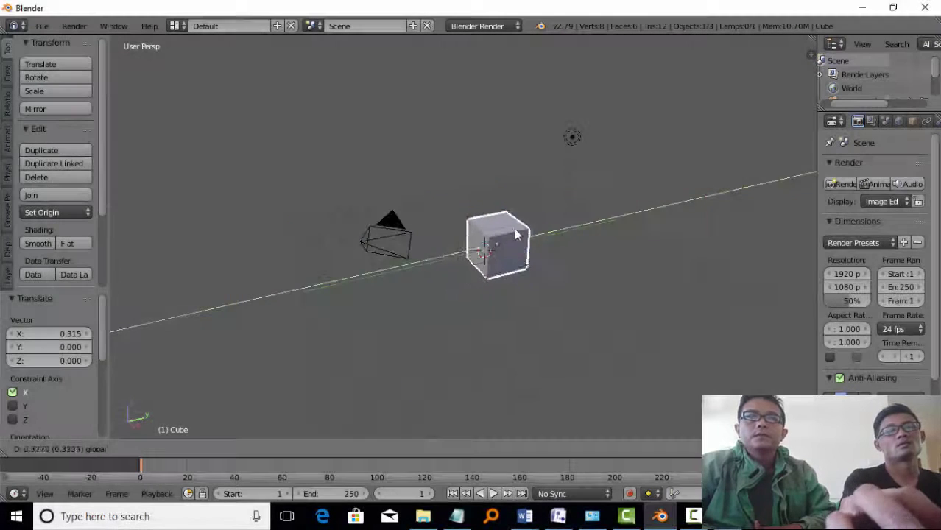
{"action": "right_click", "coordinate": [515, 235]}
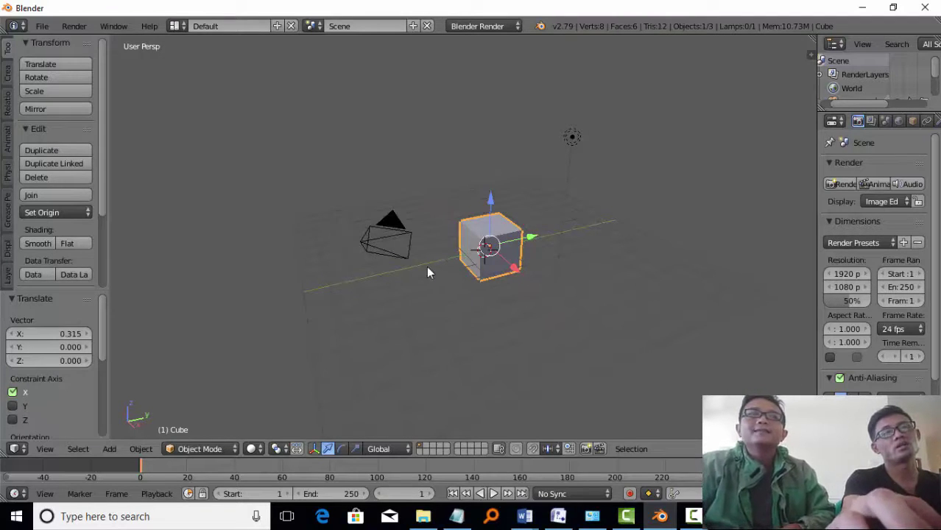
Step: Orbit around the cube, camera and lamp from several angles and zoom in on the cube
{"action": "mouse_move", "coordinate": [427, 273]}
{"action": "middle_mouse_down"}
{"action": "mouse_move", "coordinate": [582, 279]}
{"action": "mouse_move", "coordinate": [578, 252]}
{"action": "mouse_move", "coordinate": [346, 245]}
{"action": "middle_mouse_up"}
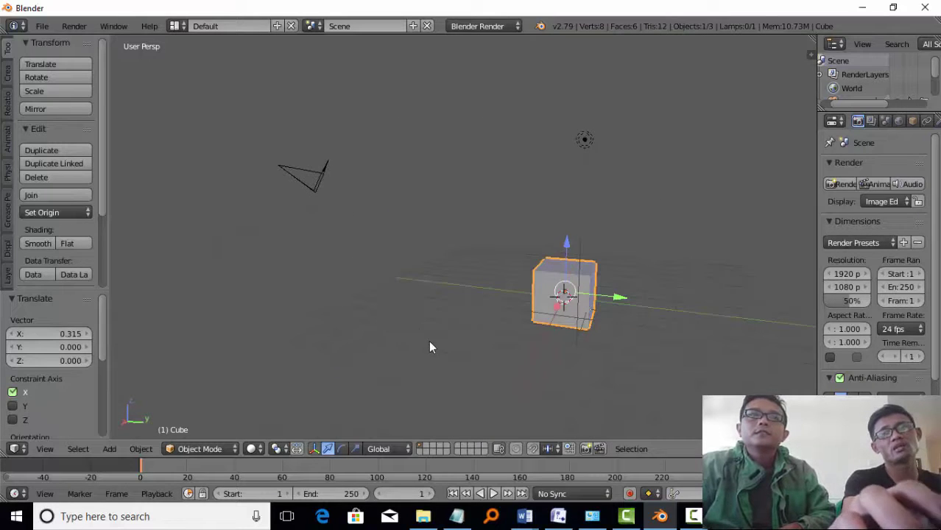
{"action": "mouse_move", "coordinate": [472, 314]}
{"action": "middle_mouse_down"}
{"action": "mouse_move", "coordinate": [439, 311]}
{"action": "mouse_move", "coordinate": [453, 300]}
{"action": "mouse_move", "coordinate": [510, 326]}
{"action": "mouse_move", "coordinate": [761, 323]}
{"action": "mouse_move", "coordinate": [560, 258]}
{"action": "mouse_move", "coordinate": [399, 274]}
{"action": "mouse_move", "coordinate": [209, 253]}
{"action": "mouse_move", "coordinate": [175, 262]}
{"action": "mouse_move", "coordinate": [315, 426]}
{"action": "mouse_move", "coordinate": [503, 420]}
{"action": "mouse_move", "coordinate": [594, 325]}
{"action": "mouse_move", "coordinate": [594, 252]}
{"action": "mouse_move", "coordinate": [542, 140]}
{"action": "mouse_move", "coordinate": [501, 273]}
{"action": "mouse_move", "coordinate": [374, 320]}
{"action": "mouse_move", "coordinate": [494, 393]}
{"action": "mouse_move", "coordinate": [350, 309]}
{"action": "mouse_move", "coordinate": [426, 326]}
{"action": "middle_mouse_up"}
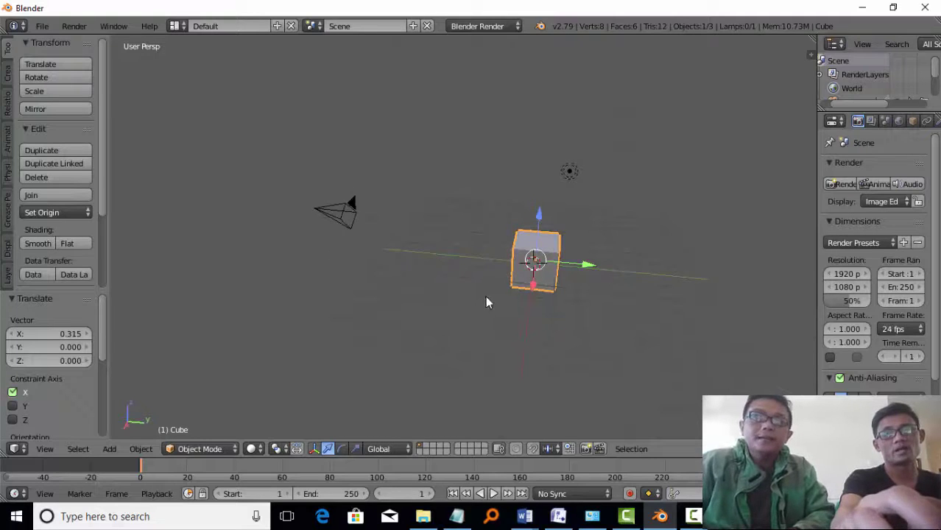
{"action": "mouse_move", "coordinate": [486, 300]}
{"action": "middle_mouse_down"}
{"action": "mouse_move", "coordinate": [273, 256]}
{"action": "mouse_move", "coordinate": [410, 336]}
{"action": "mouse_move", "coordinate": [576, 298]}
{"action": "middle_mouse_up"}
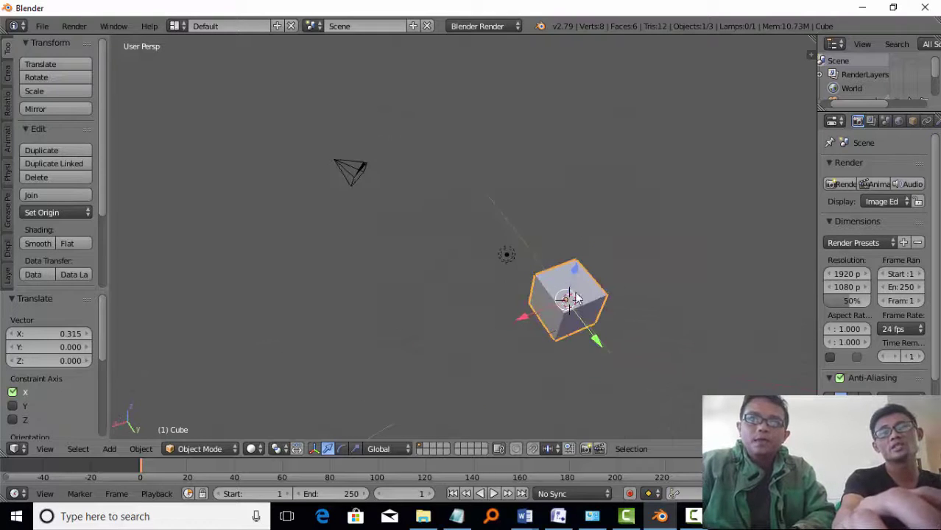
{"action": "mouse_move", "coordinate": [484, 320]}
{"action": "middle_mouse_down"}
{"action": "mouse_move", "coordinate": [599, 326]}
{"action": "mouse_move", "coordinate": [525, 208]}
{"action": "mouse_move", "coordinate": [361, 256]}
{"action": "mouse_move", "coordinate": [503, 308]}
{"action": "mouse_move", "coordinate": [440, 308]}
{"action": "mouse_move", "coordinate": [593, 294]}
{"action": "mouse_move", "coordinate": [639, 305]}
{"action": "mouse_move", "coordinate": [605, 300]}
{"action": "mouse_move", "coordinate": [486, 324]}
{"action": "mouse_move", "coordinate": [504, 323]}
{"action": "mouse_move", "coordinate": [444, 322]}
{"action": "mouse_move", "coordinate": [446, 336]}
{"action": "mouse_move", "coordinate": [508, 350]}
{"action": "mouse_move", "coordinate": [493, 352]}
{"action": "mouse_move", "coordinate": [493, 336]}
{"action": "mouse_move", "coordinate": [550, 335]}
{"action": "mouse_move", "coordinate": [395, 318]}
{"action": "middle_mouse_up"}
{"action": "scroll", "coordinate": [493, 335], "scroll_direction": "up", "scroll_amount": 2}
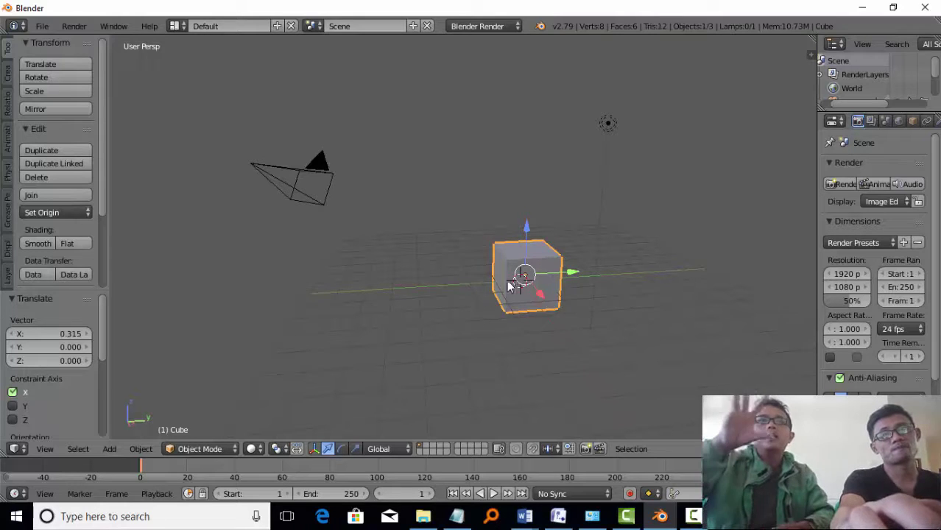
{"action": "mouse_move", "coordinate": [545, 271]}
{"action": "middle_mouse_down"}
{"action": "mouse_move", "coordinate": [492, 315]}
{"action": "mouse_move", "coordinate": [473, 287]}
{"action": "middle_mouse_up"}
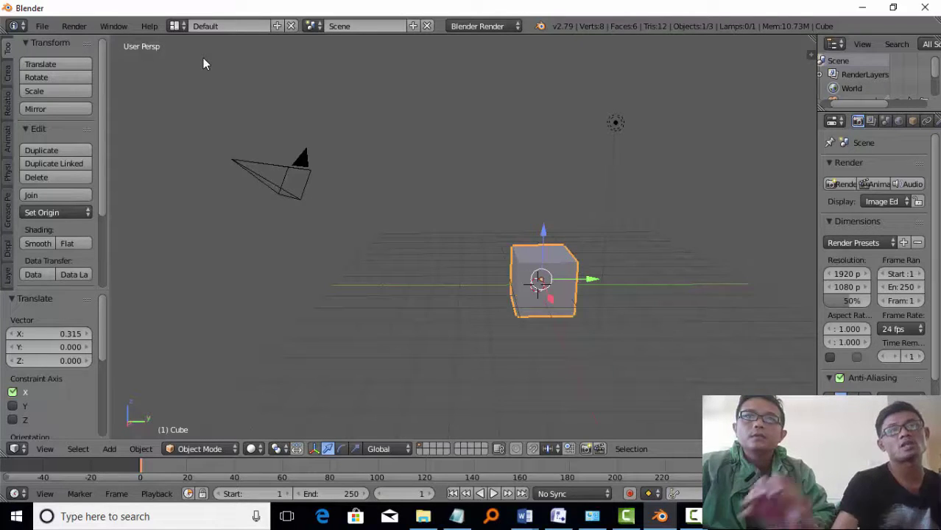
Step: Toggle orthographic with Numpad 5, switch to Front view with Numpad 1, and pan the cube to centre
{"action": "key", "text": "KP_5"}
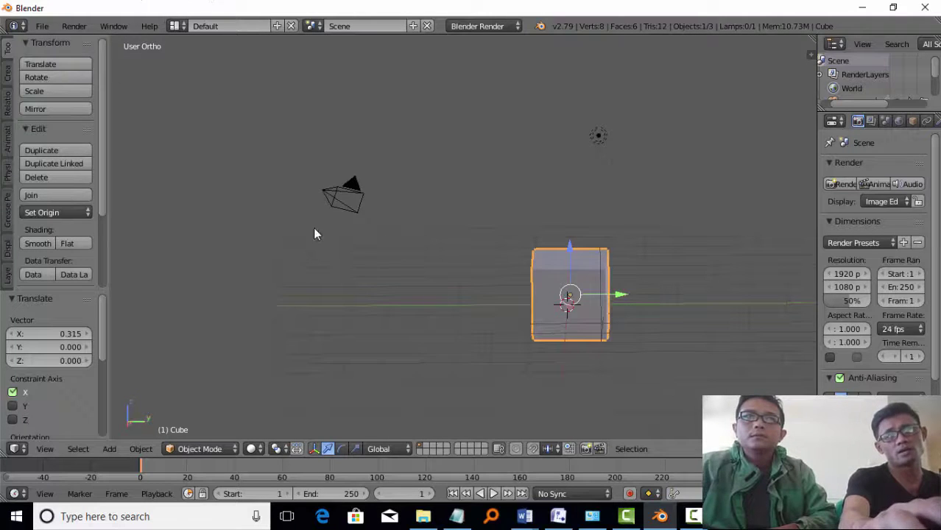
{"action": "mouse_move", "coordinate": [315, 233]}
{"action": "middle_mouse_down"}
{"action": "mouse_move", "coordinate": [315, 248]}
{"action": "mouse_move", "coordinate": [367, 259]}
{"action": "mouse_move", "coordinate": [346, 263]}
{"action": "mouse_move", "coordinate": [391, 269]}
{"action": "mouse_move", "coordinate": [360, 260]}
{"action": "middle_mouse_up"}
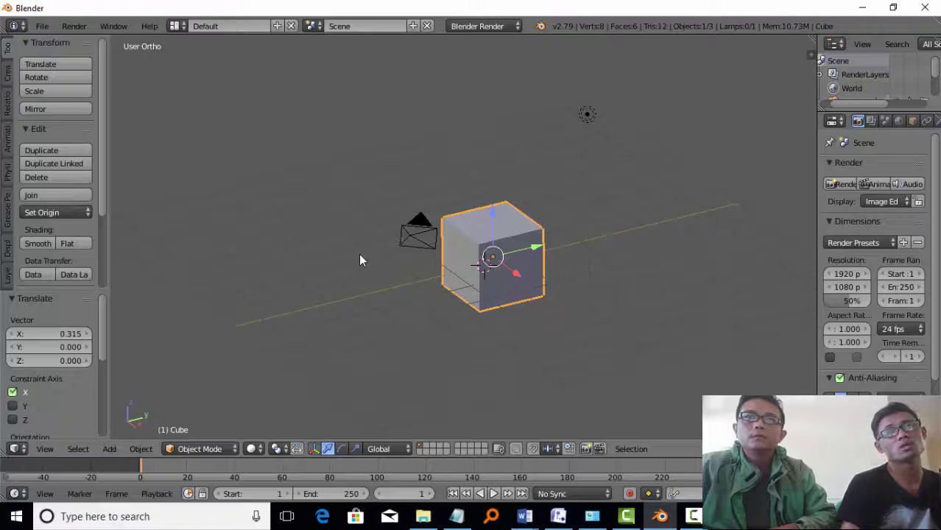
{"action": "key", "text": "KP_1"}
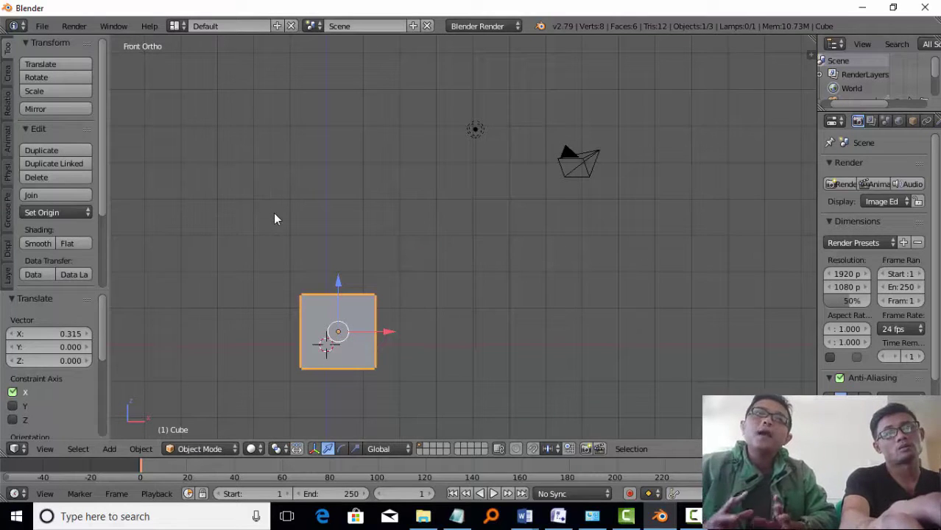
{"action": "mouse_move", "coordinate": [279, 215]}
{"action": "middle_mouse_down", "text": "shift"}
{"action": "mouse_move", "coordinate": [395, 126]}
{"action": "mouse_move", "coordinate": [371, 153]}
{"action": "middle_mouse_up", "text": "shift"}
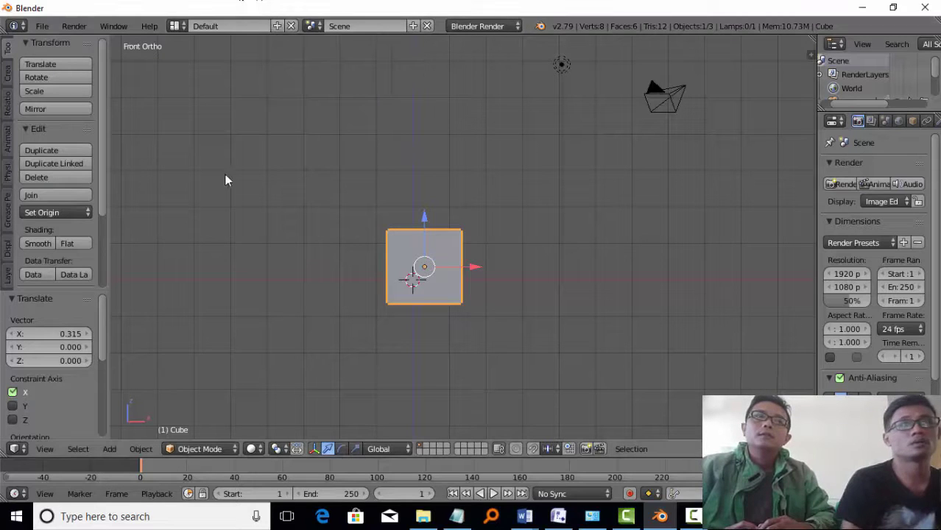
{"action": "key", "text": "KP_3"}
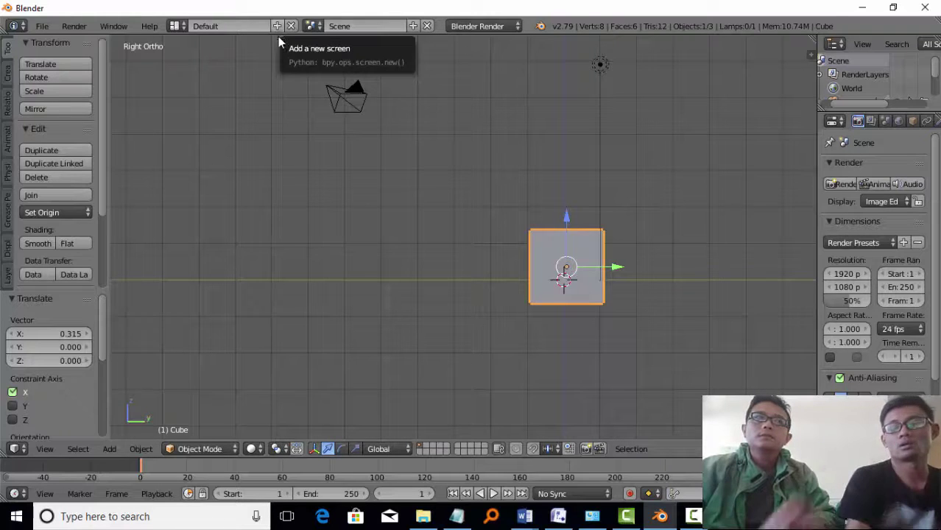
{"action": "key", "text": "ctrl+KP_3"}
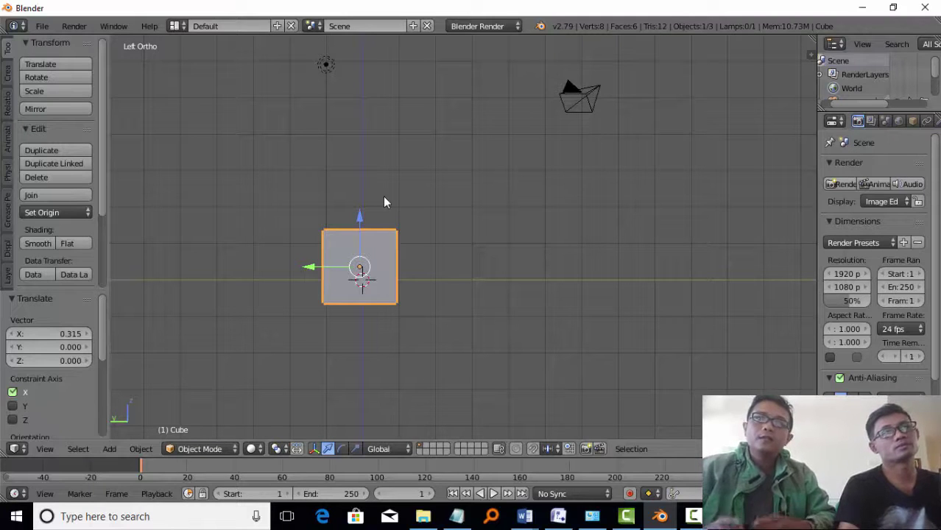
{"action": "key", "text": "KP_3"}
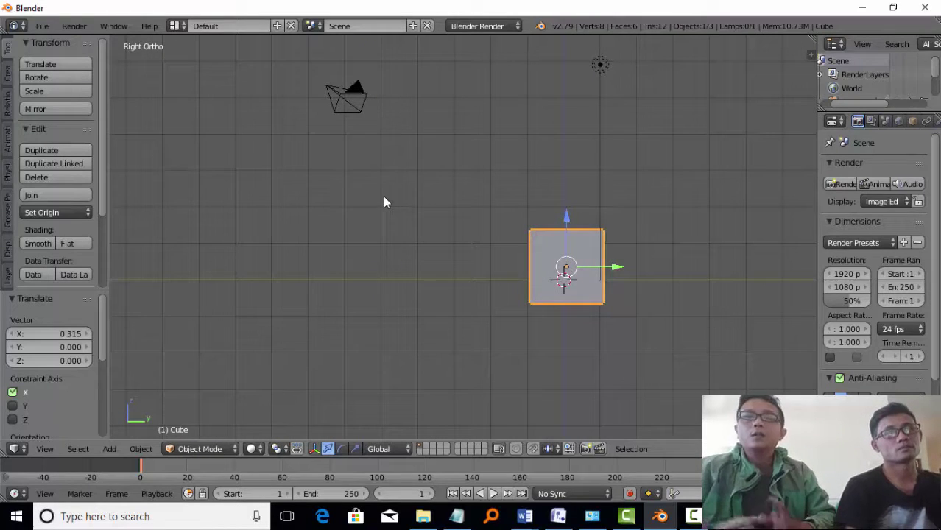
{"action": "key", "text": "KP_1"}
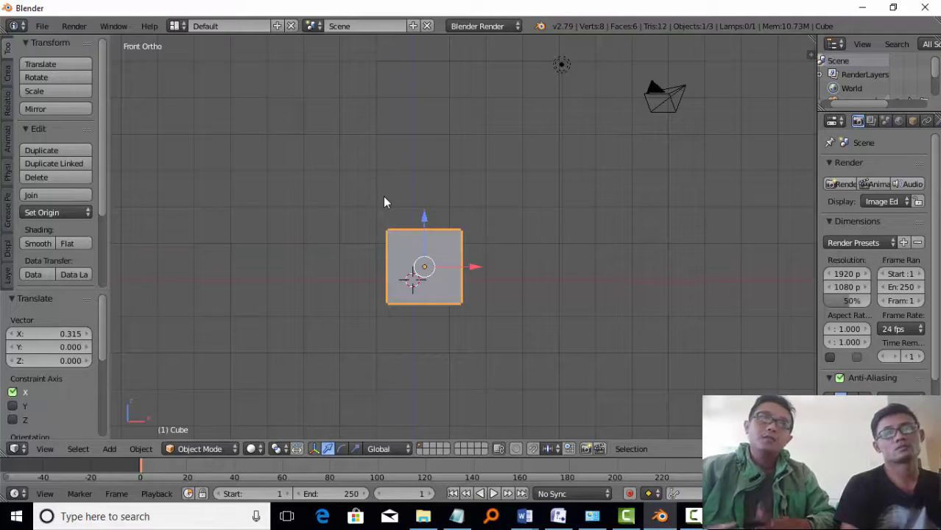
{"action": "key", "text": "ctrl+KP_1"}
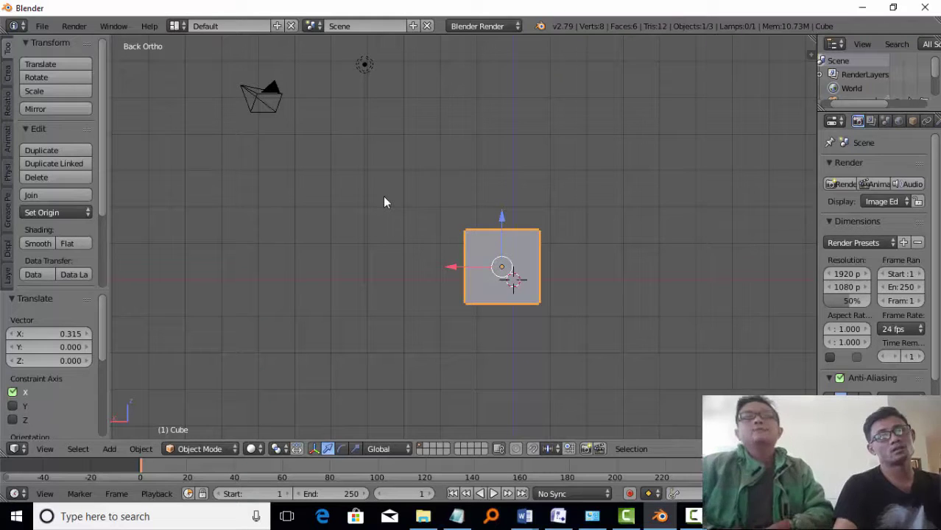
{"action": "key", "text": "KP_7"}
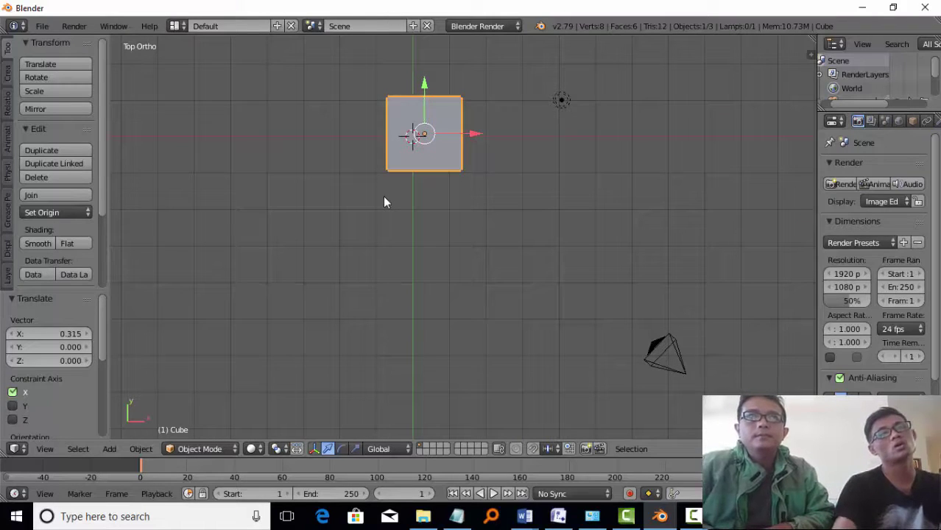
{"action": "key", "text": "ctrl+KP_7"}
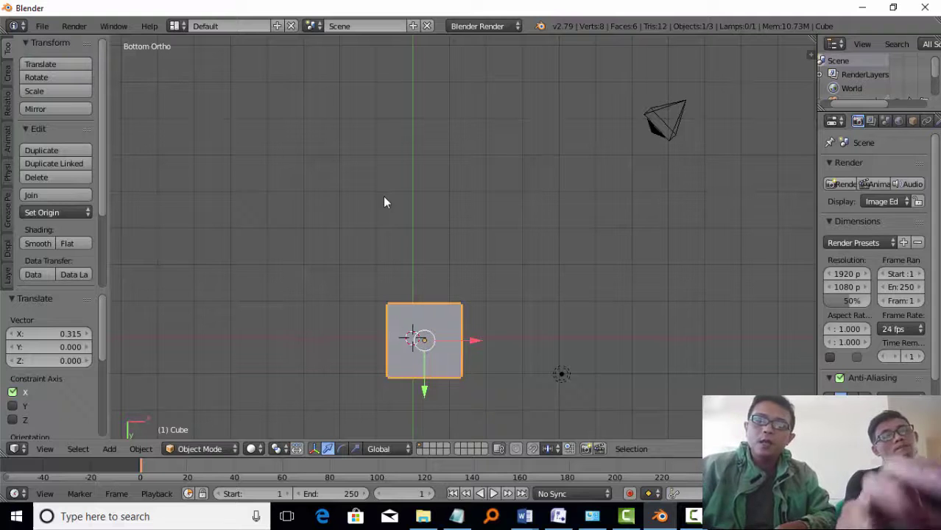
{"action": "mouse_move", "coordinate": [409, 243]}
{"action": "middle_mouse_down"}
{"action": "mouse_move", "coordinate": [406, 105]}
{"action": "mouse_move", "coordinate": [378, 204]}
{"action": "middle_mouse_up"}
{"action": "key", "text": "KP_1"}
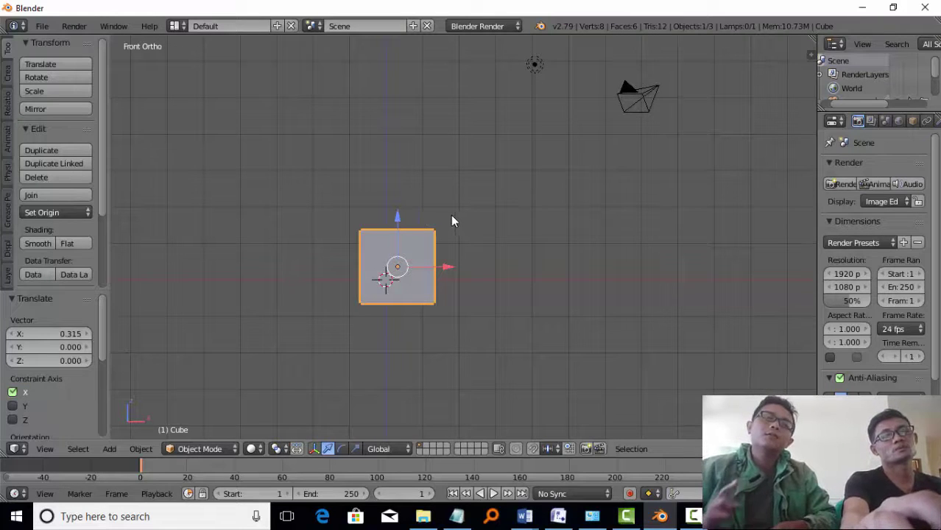
Step: Orbit out of Front Ortho into User Ortho so the camera swings in front of the cube
{"action": "mouse_move", "coordinate": [451, 215]}
{"action": "middle_mouse_down"}
{"action": "mouse_move", "coordinate": [544, 338]}
{"action": "mouse_move", "coordinate": [363, 207]}
{"action": "mouse_move", "coordinate": [326, 247]}
{"action": "mouse_move", "coordinate": [500, 288]}
{"action": "mouse_move", "coordinate": [325, 271]}
{"action": "mouse_move", "coordinate": [365, 267]}
{"action": "mouse_move", "coordinate": [288, 270]}
{"action": "mouse_move", "coordinate": [390, 205]}
{"action": "mouse_move", "coordinate": [394, 231]}
{"action": "mouse_move", "coordinate": [369, 263]}
{"action": "mouse_move", "coordinate": [467, 280]}
{"action": "mouse_move", "coordinate": [392, 276]}
{"action": "mouse_move", "coordinate": [418, 292]}
{"action": "middle_mouse_up"}
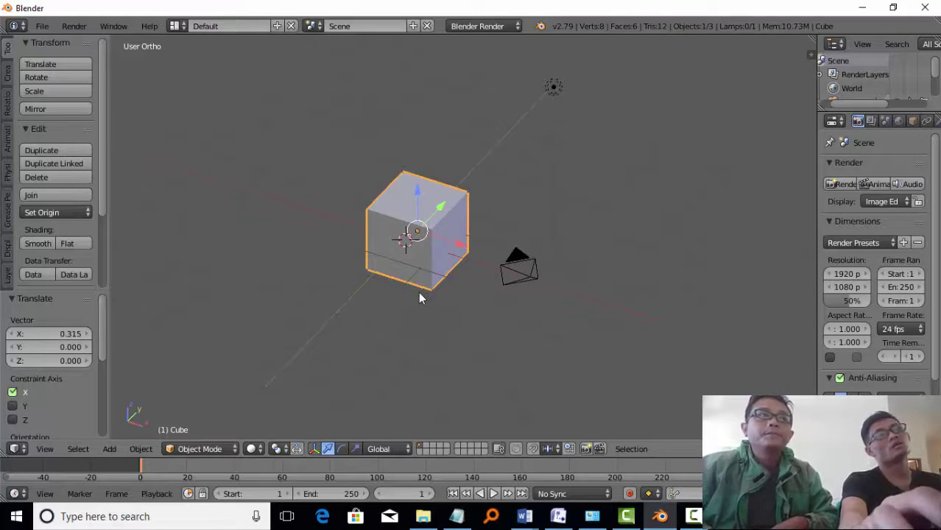
{"action": "middle_click_drag", "start_coordinate": [411, 304], "coordinate": [389, 304]}
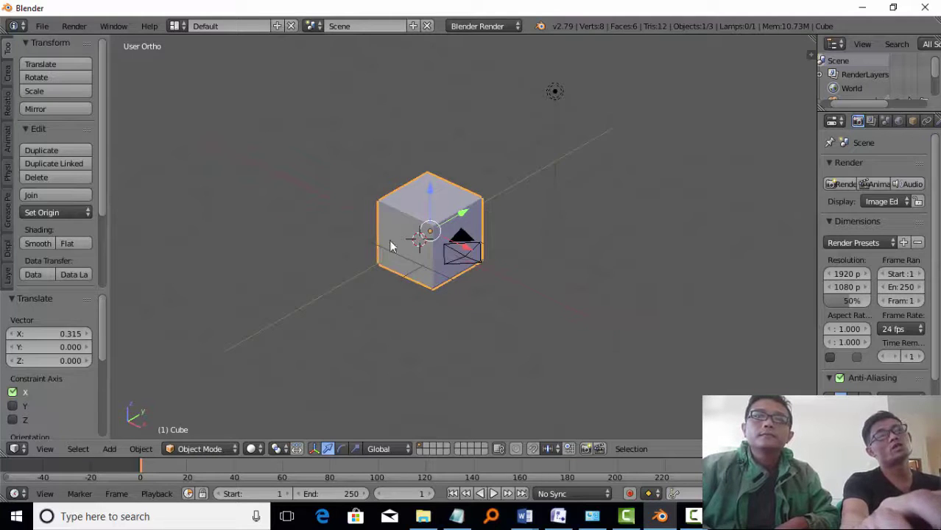